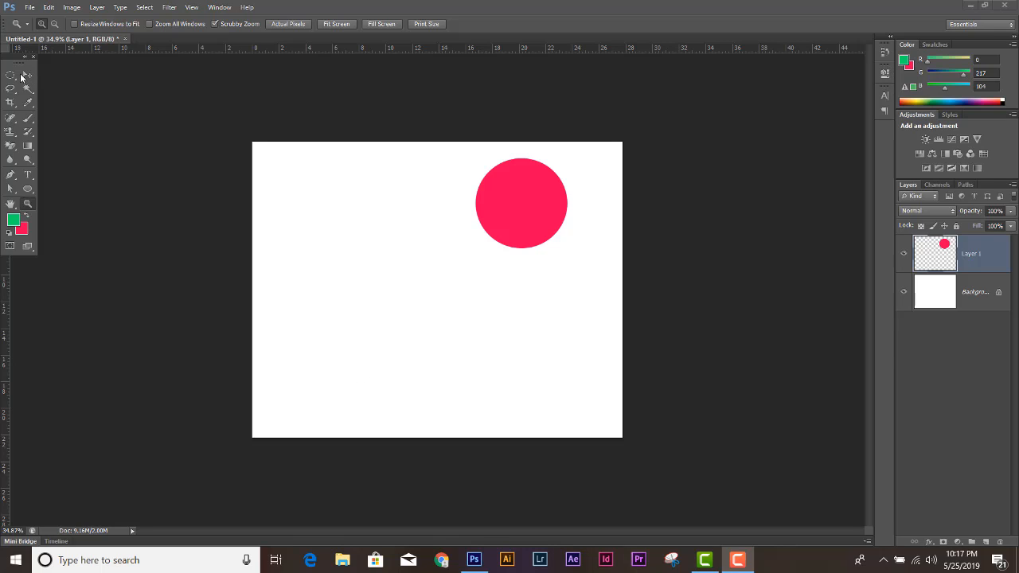
Switch the display to Full Screen Mode With Menu Bar
{"action": "left_click", "coordinate": [23, 76]}
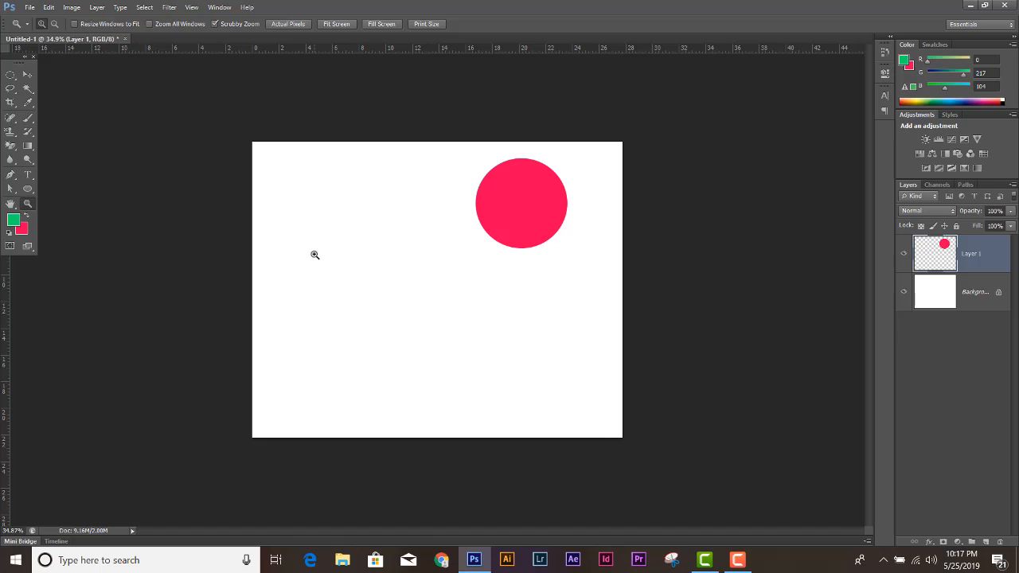
{"action": "left_click", "coordinate": [192, 8]}
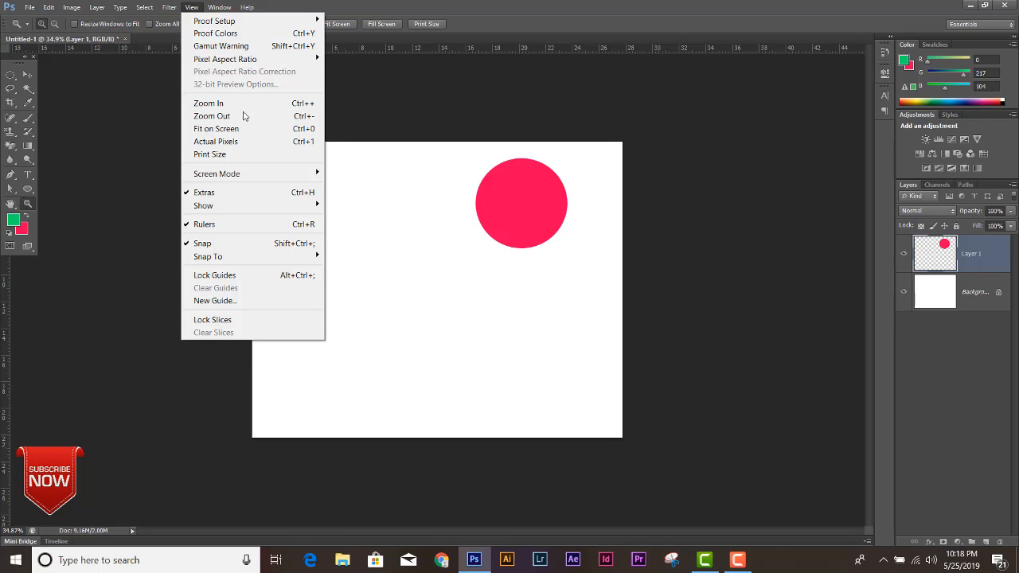
{"action": "mouse_move", "coordinate": [257, 173]}
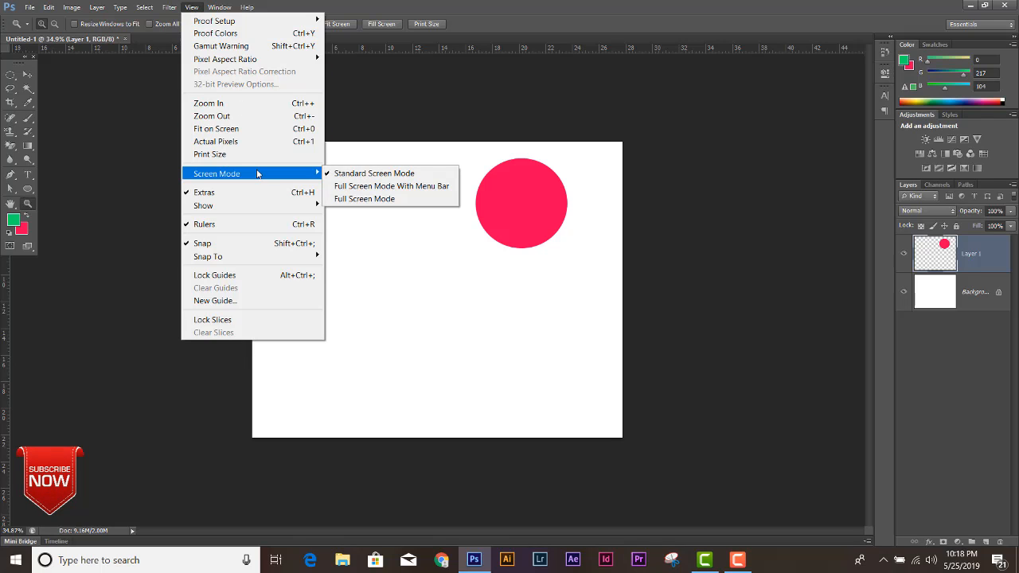
{"action": "left_click", "coordinate": [354, 189]}
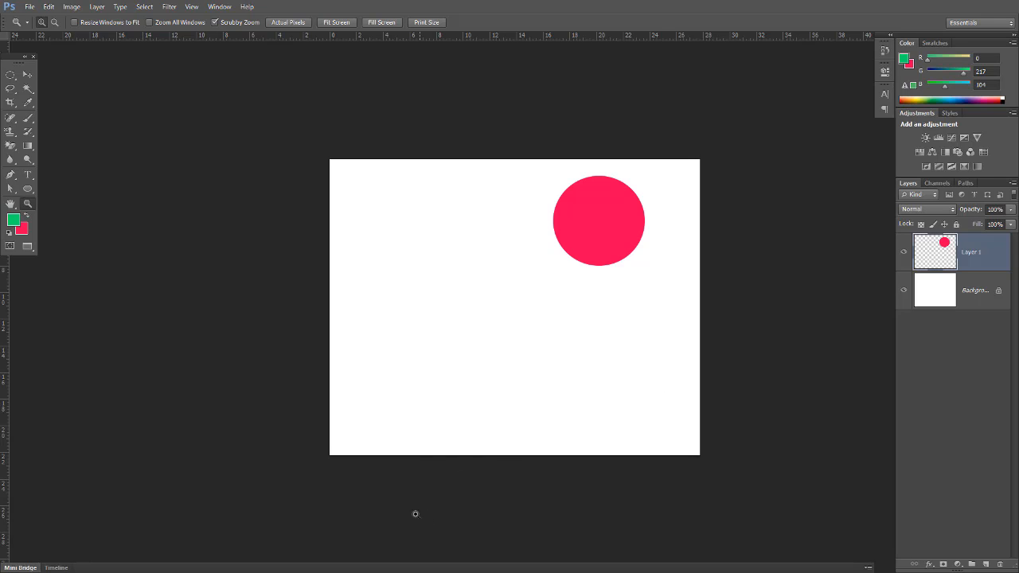
Switch the display to Full Screen Mode with all panels hidden, accepting the full-screen notice
{"action": "left_click", "coordinate": [191, 7]}
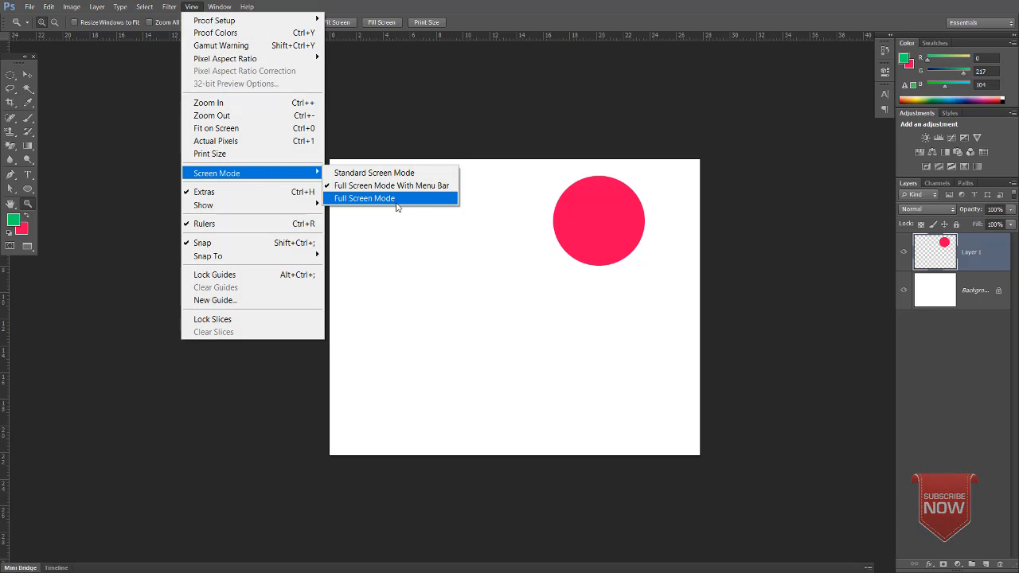
{"action": "left_click", "coordinate": [394, 200]}
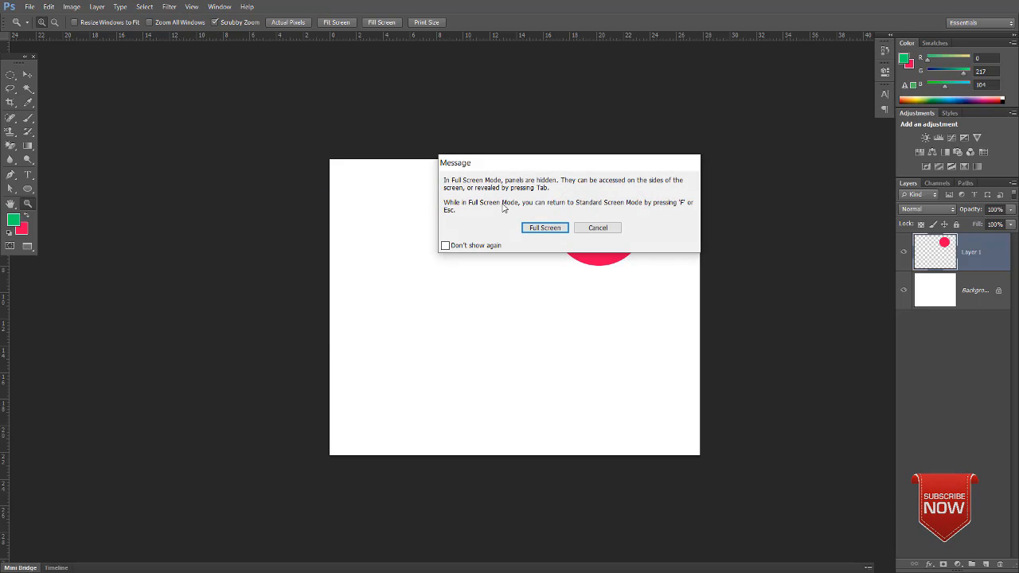
{"action": "left_click", "coordinate": [538, 230]}
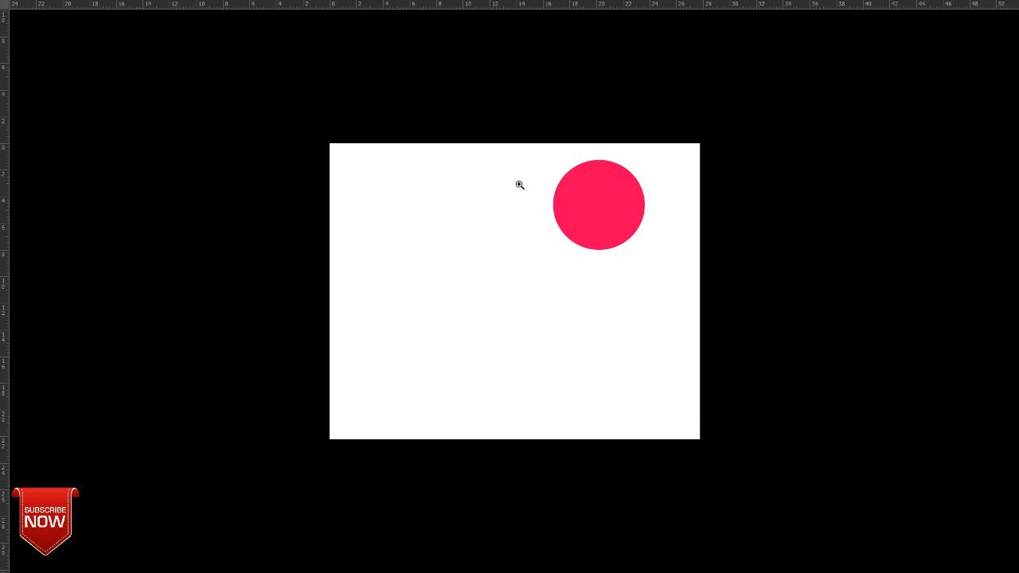
{"action": "scroll", "coordinate": [515, 223], "scroll_direction": "up", "scroll_amount": 2}
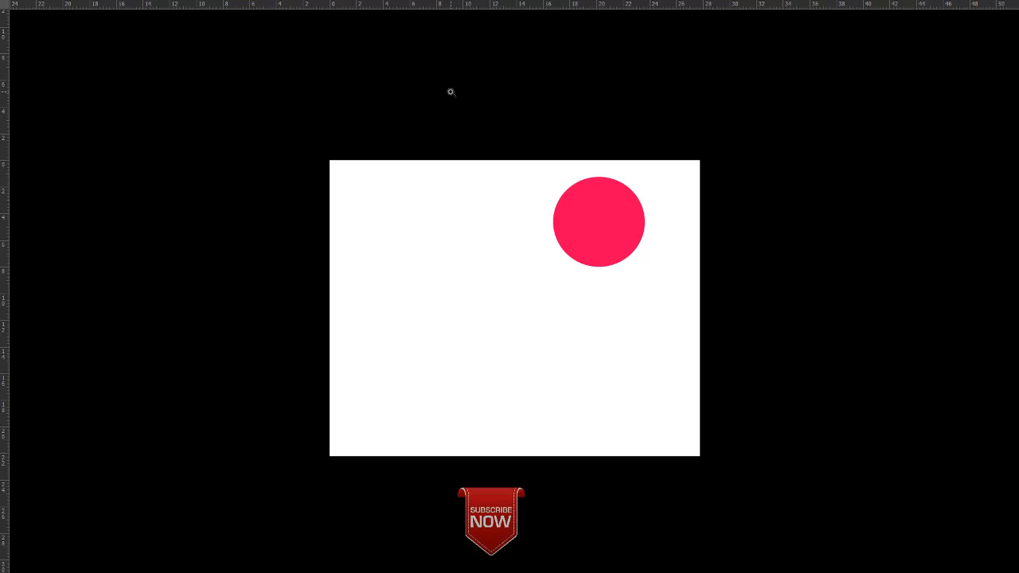
Cycle through the screen modes and return the display to Standard Screen Mode
{"action": "key", "text": "f"}
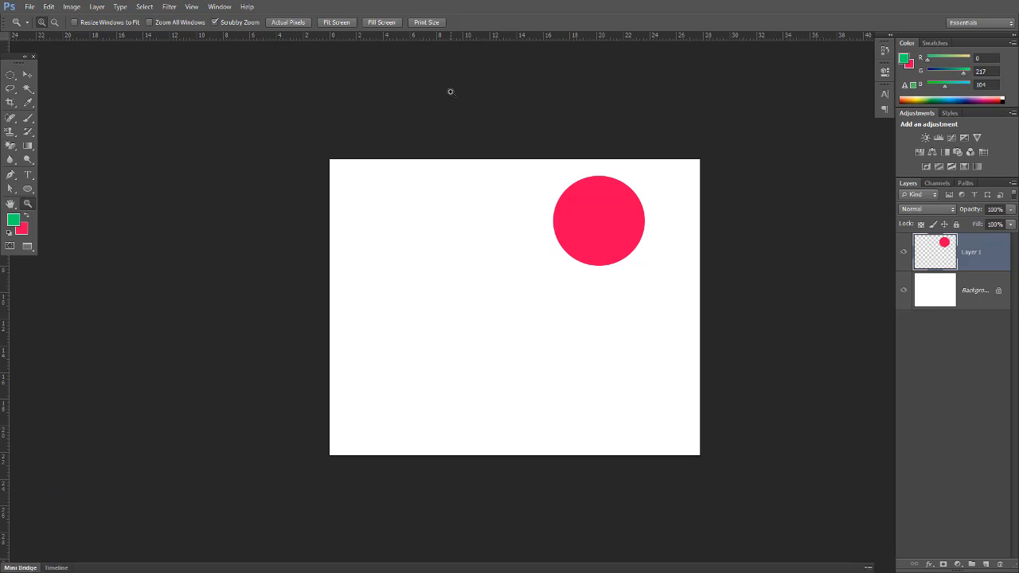
{"action": "key", "text": "f"}
{"action": "key", "text": "f"}
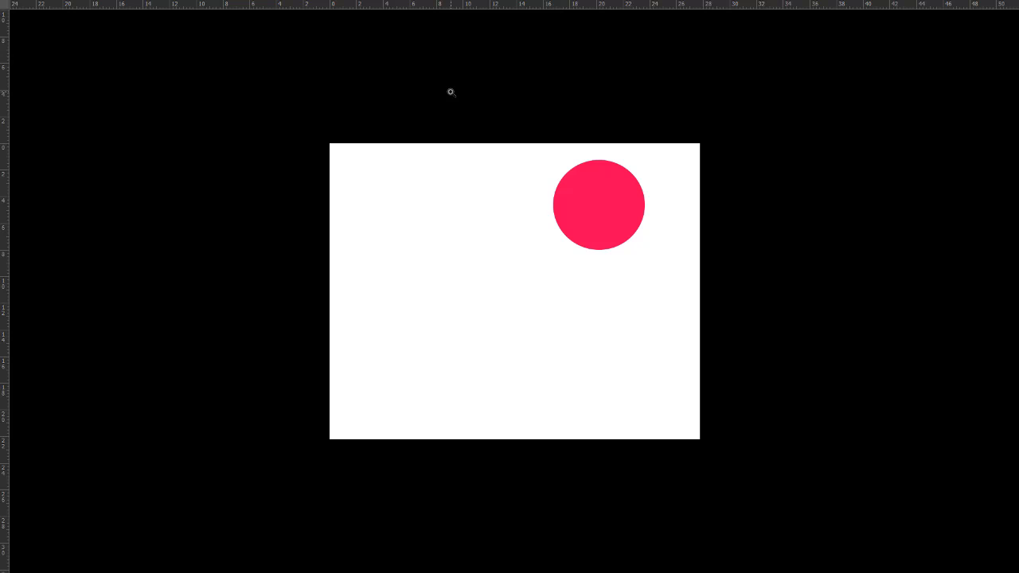
{"action": "key", "text": "f"}
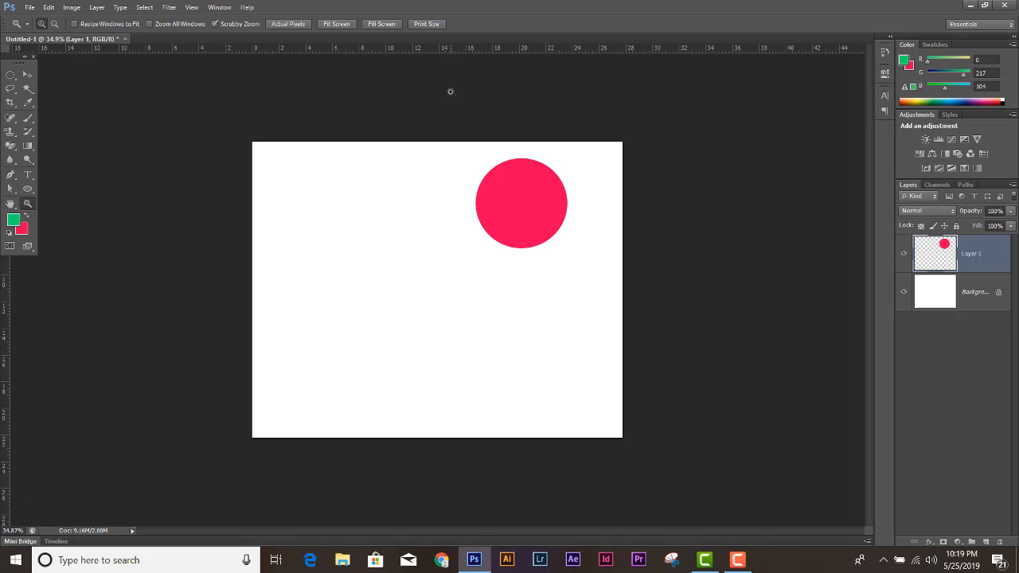
Try filling Layer 1 alternately with the green foreground and pink background colours, and undo the fills
{"action": "left_click", "coordinate": [27, 74]}
{"action": "key", "text": "ctrl+plus"}
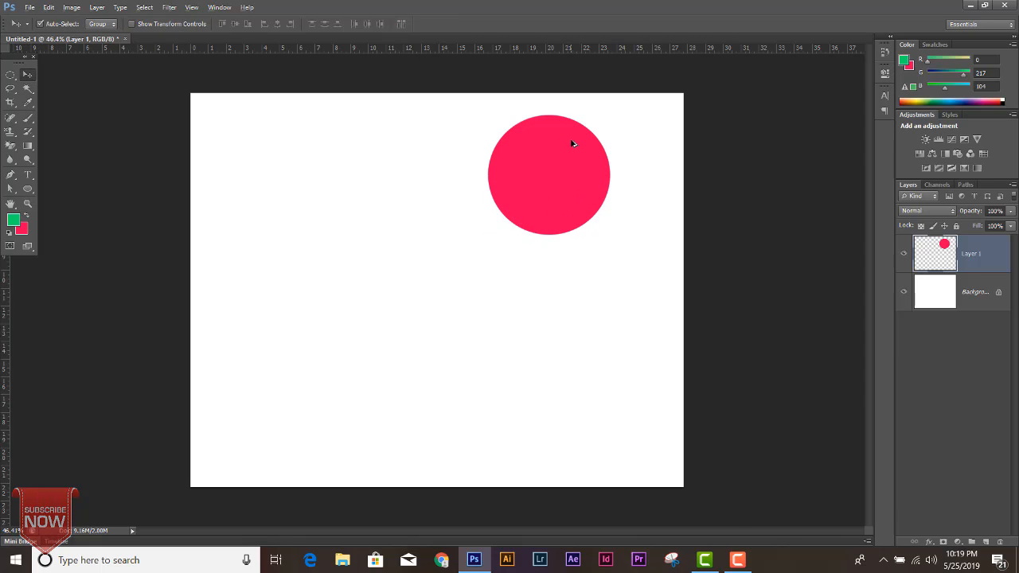
{"action": "scroll", "coordinate": [572, 141], "scroll_direction": "up", "scroll_amount": 1}
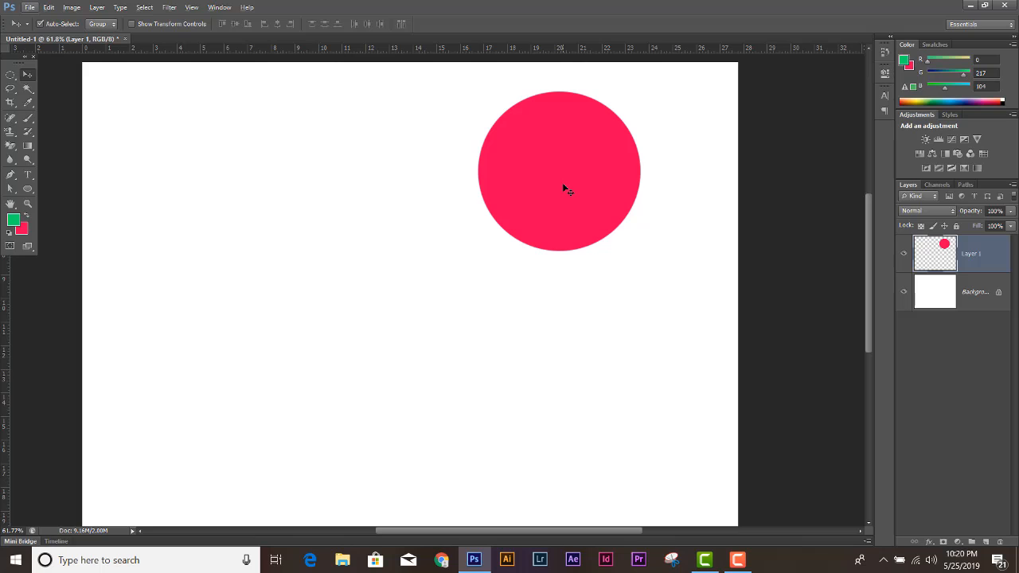
{"action": "key", "text": "alt+BackSpace"}
{"action": "key", "text": "ctrl+BackSpace"}
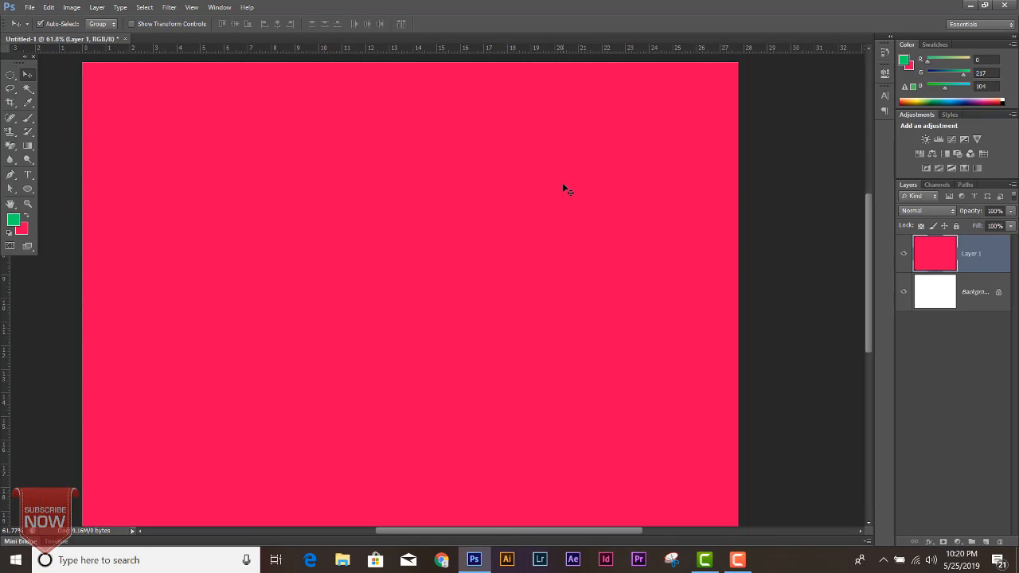
{"action": "key", "text": "alt+BackSpace"}
{"action": "key", "text": "ctrl+BackSpace"}
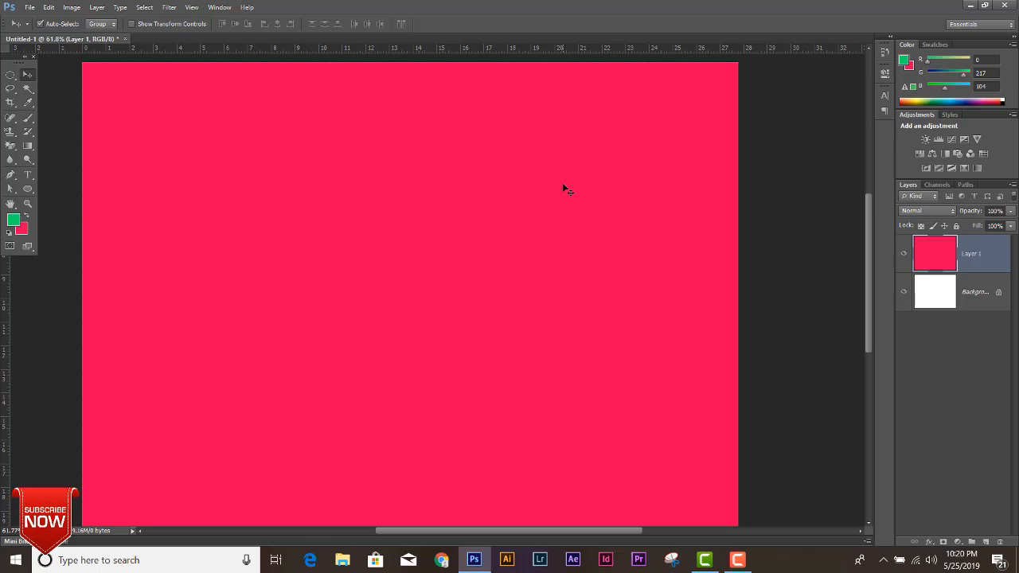
{"action": "key", "text": "alt+BackSpace"}
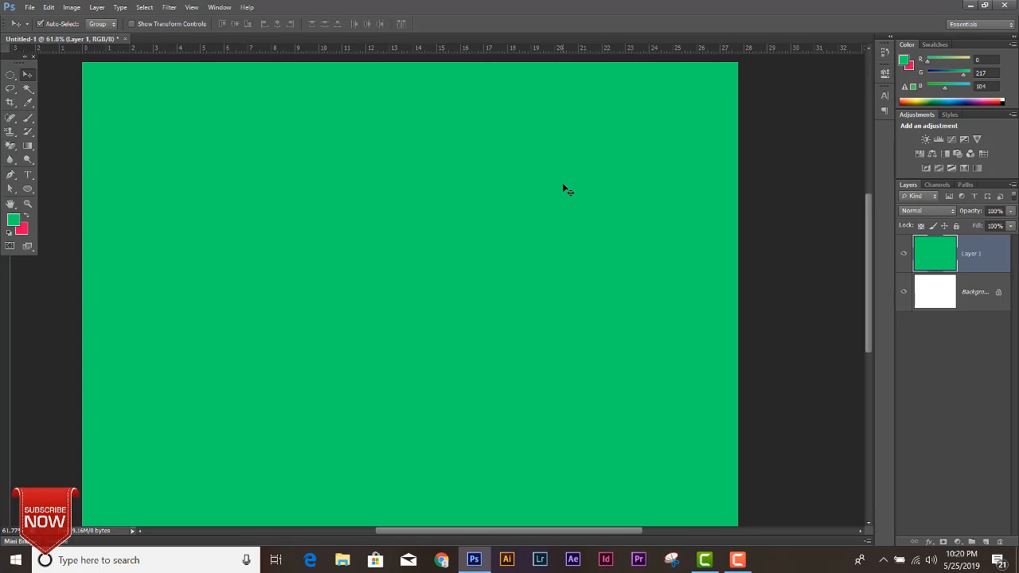
{"action": "key", "text": "ctrl+z"}
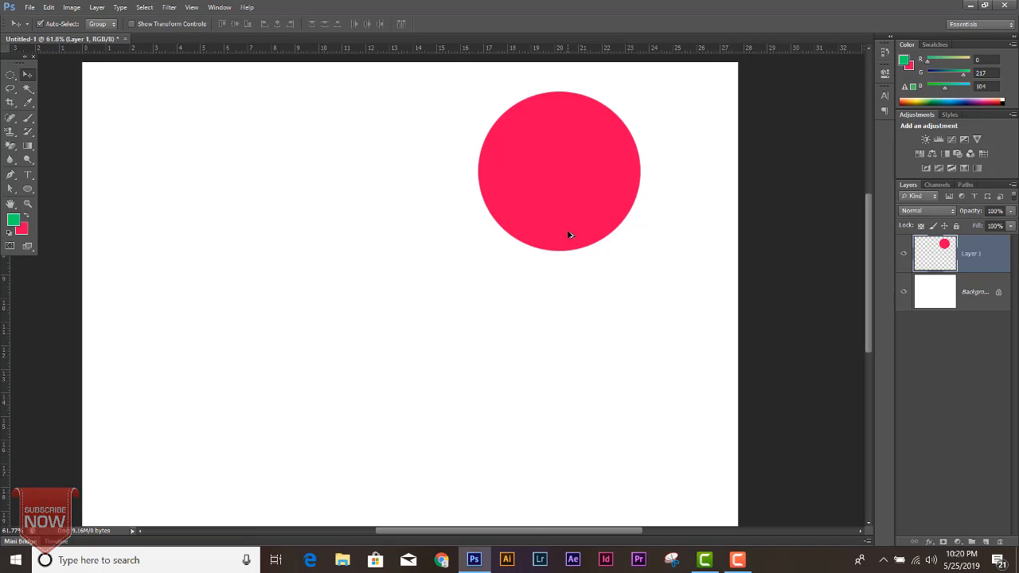
Move the pink circle to the upper-left corner of the canvas
{"action": "scroll", "coordinate": [573, 198], "scroll_direction": "down", "scroll_amount": 1}
{"action": "left_click_drag", "start_coordinate": [573, 198], "coordinate": [231, 148]}
{"action": "scroll", "coordinate": [281, 153], "scroll_direction": "up", "scroll_amount": 1}
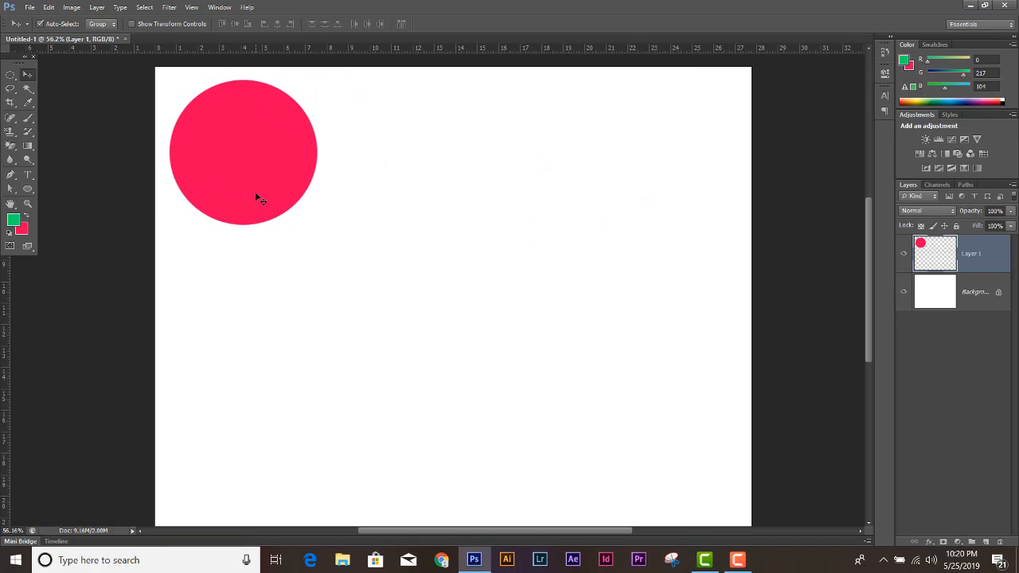
Create a green-filled rectangle on a new layer beside the pink circle using a rectangular marquee, and deselect it
{"action": "right_click", "coordinate": [11, 74]}
{"action": "left_click", "coordinate": [49, 74]}
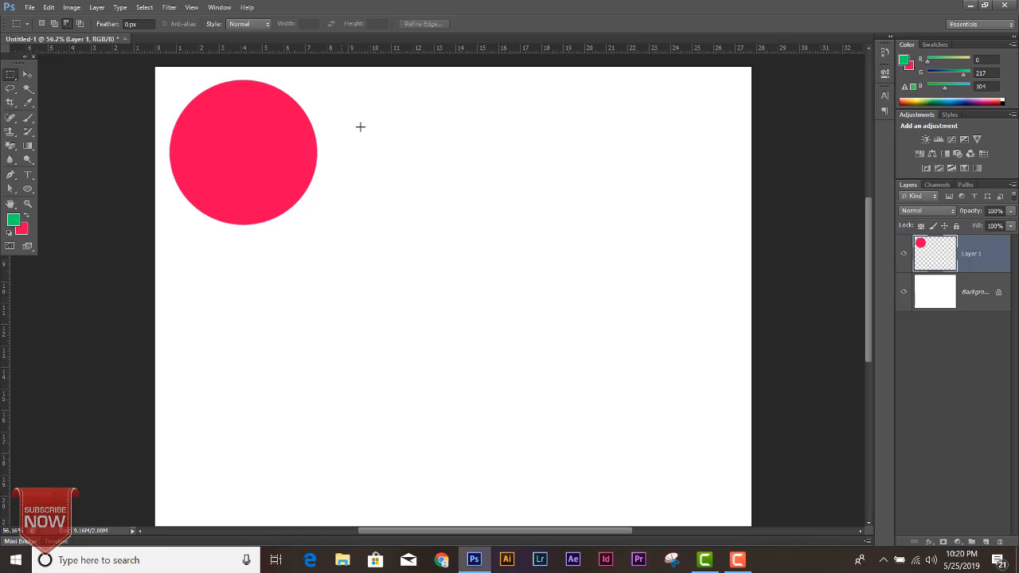
{"action": "left_click_drag", "start_coordinate": [341, 111], "coordinate": [616, 220]}
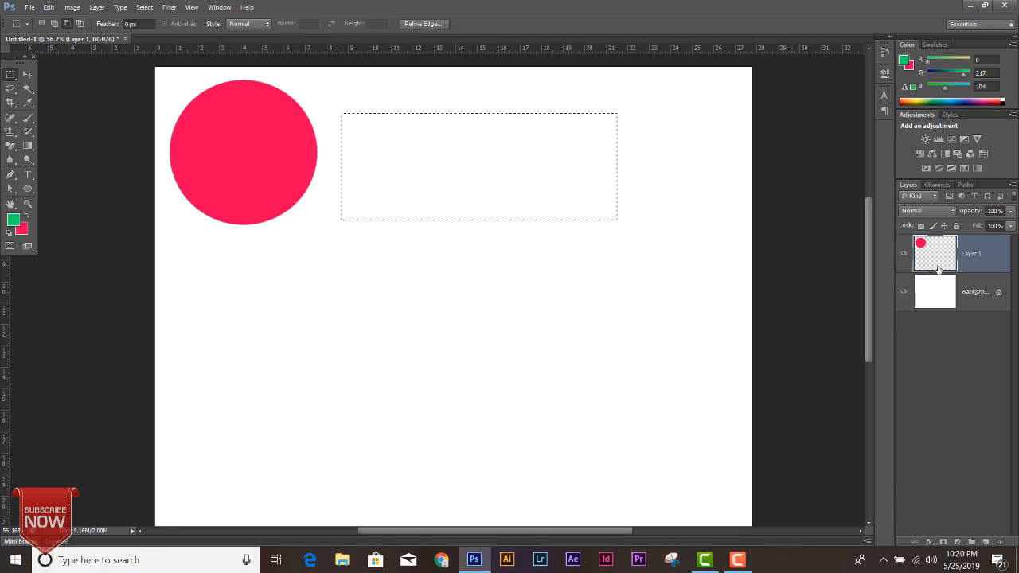
{"action": "left_click", "coordinate": [985, 542]}
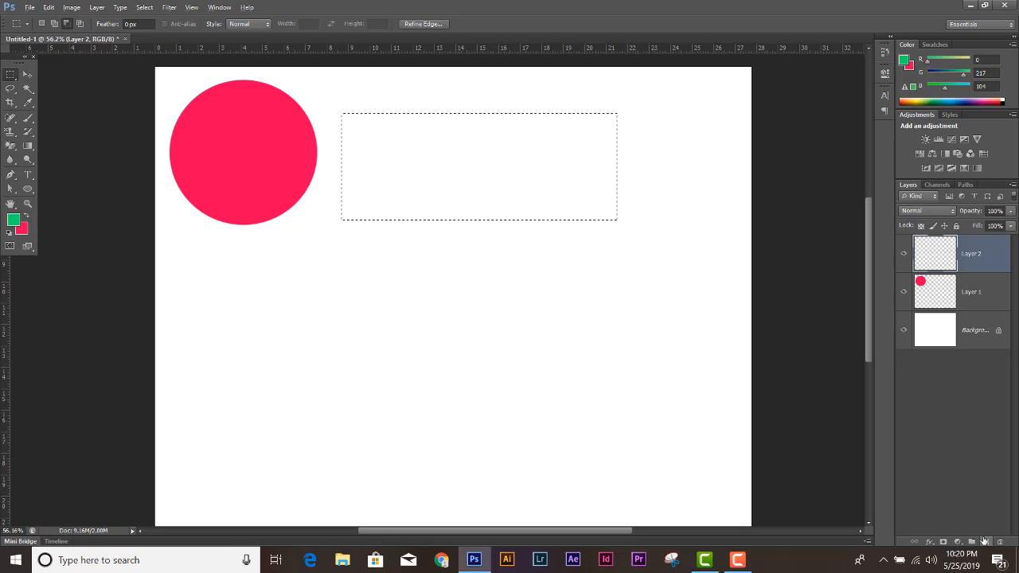
{"action": "key", "text": "alt+BackSpace"}
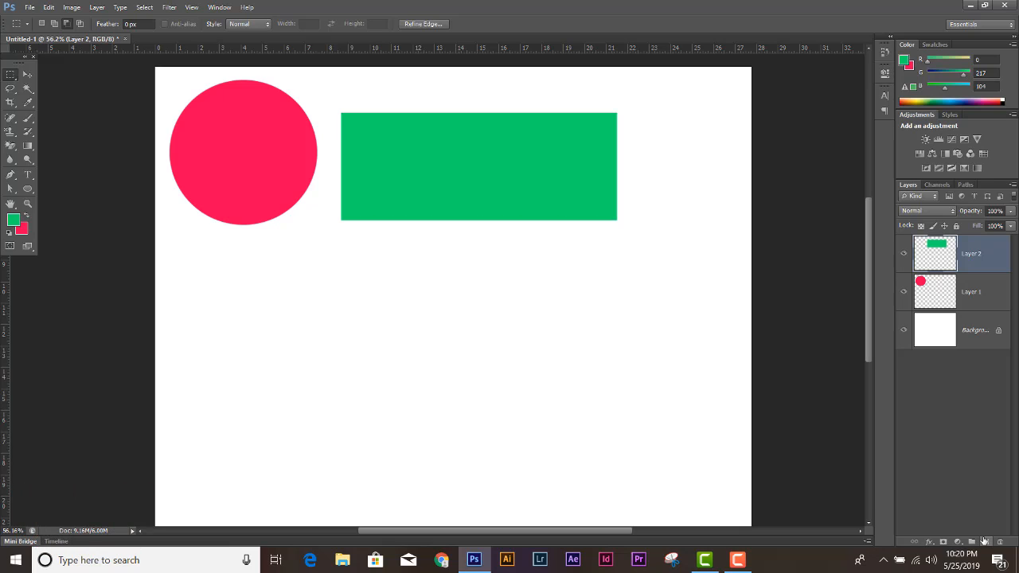
{"action": "key", "text": "ctrl+d"}
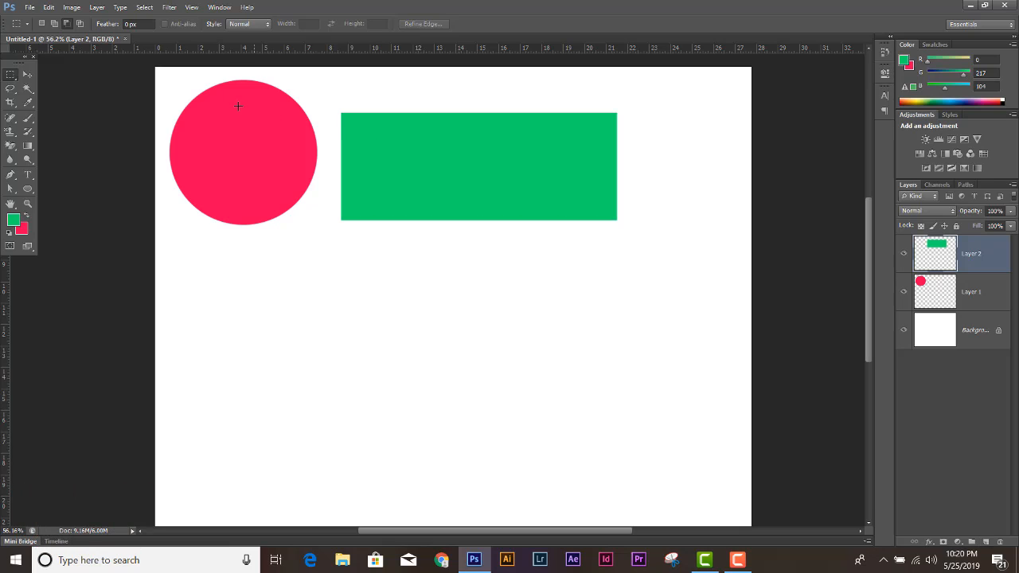
Move the pink circle and green rectangle to the middle of the canvas so the rectangle overlaps the circle's lower part
{"action": "left_click", "coordinate": [28, 75]}
{"action": "left_click_drag", "start_coordinate": [507, 199], "coordinate": [445, 427]}
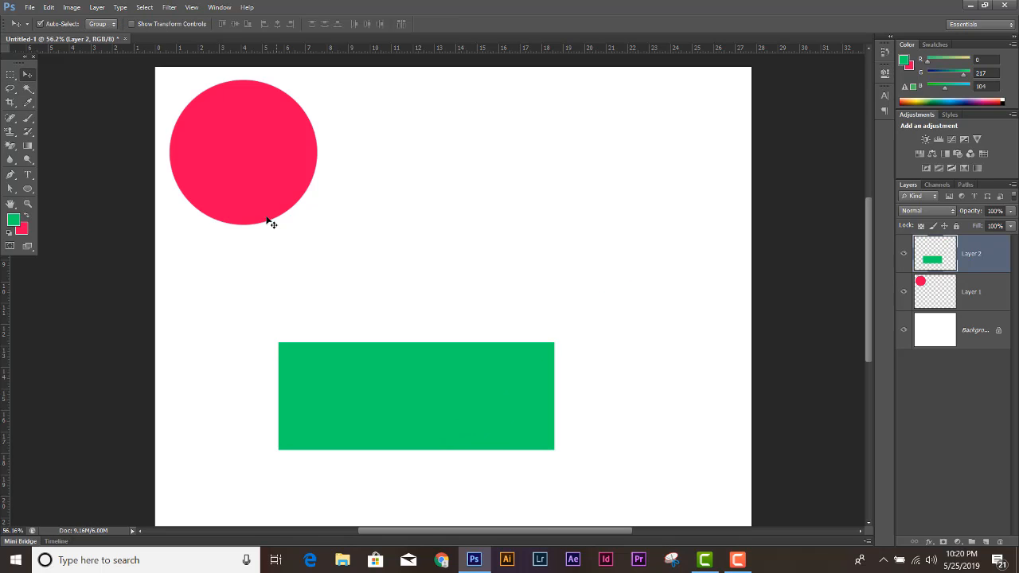
{"action": "left_click_drag", "start_coordinate": [267, 219], "coordinate": [437, 298]}
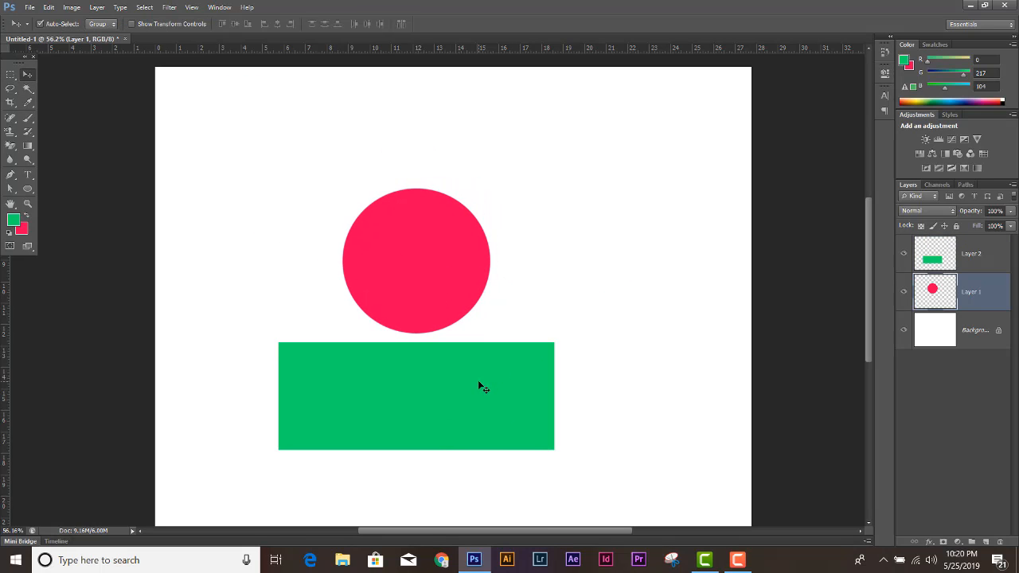
{"action": "mouse_move", "coordinate": [478, 382]}
{"action": "left_mouse_down"}
{"action": "mouse_move", "coordinate": [484, 361]}
{"action": "mouse_move", "coordinate": [482, 378]}
{"action": "left_mouse_up"}
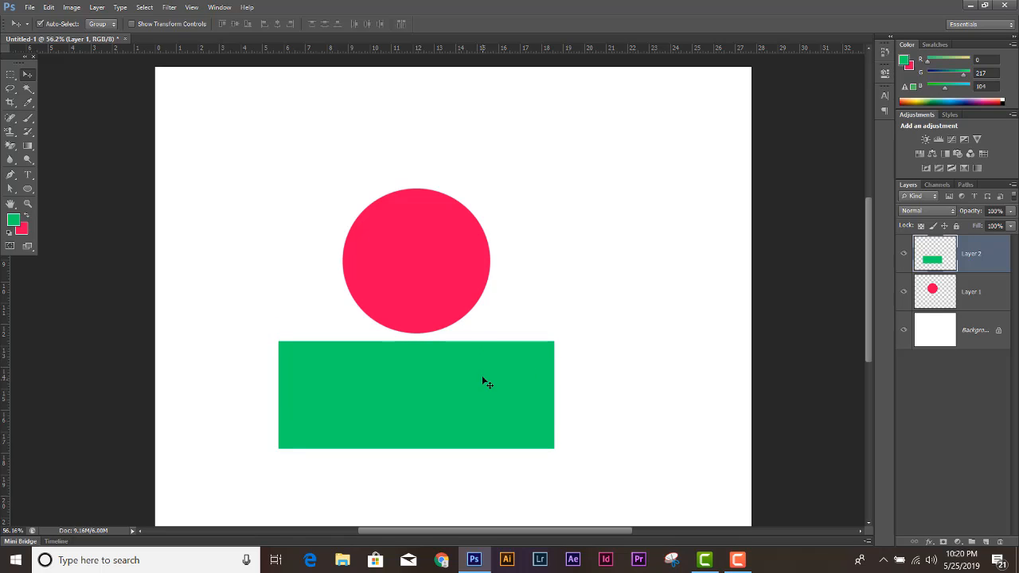
{"action": "left_click_drag", "start_coordinate": [459, 262], "coordinate": [417, 259]}
{"action": "left_click_drag", "start_coordinate": [430, 365], "coordinate": [437, 238]}
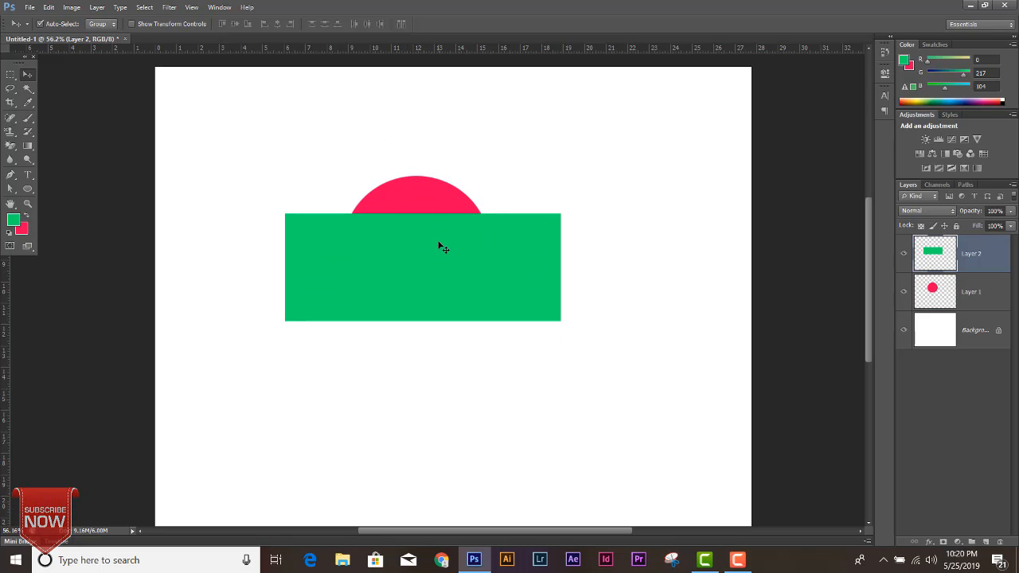
Bring the circle's layer above the rectangle's layer and centre the circle on the green rectangle
{"action": "left_click", "coordinate": [433, 187]}
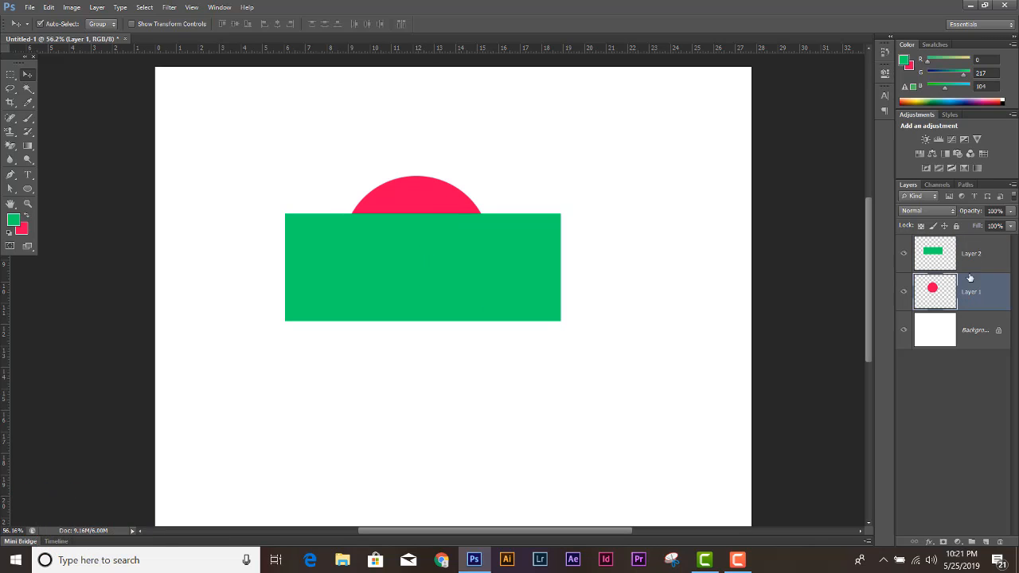
{"action": "left_click_drag", "start_coordinate": [964, 297], "coordinate": [964, 254]}
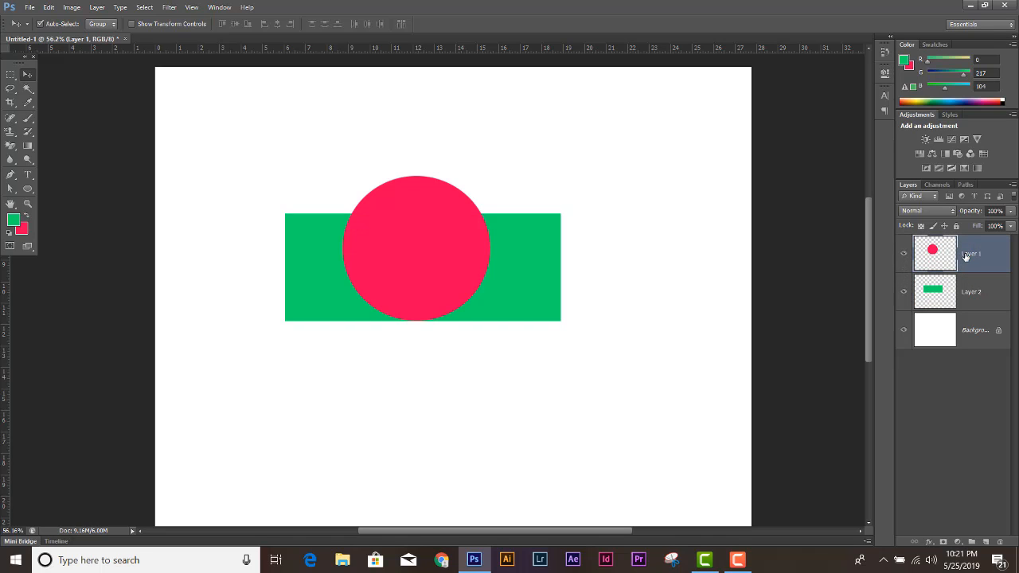
{"action": "left_click_drag", "start_coordinate": [438, 244], "coordinate": [390, 266]}
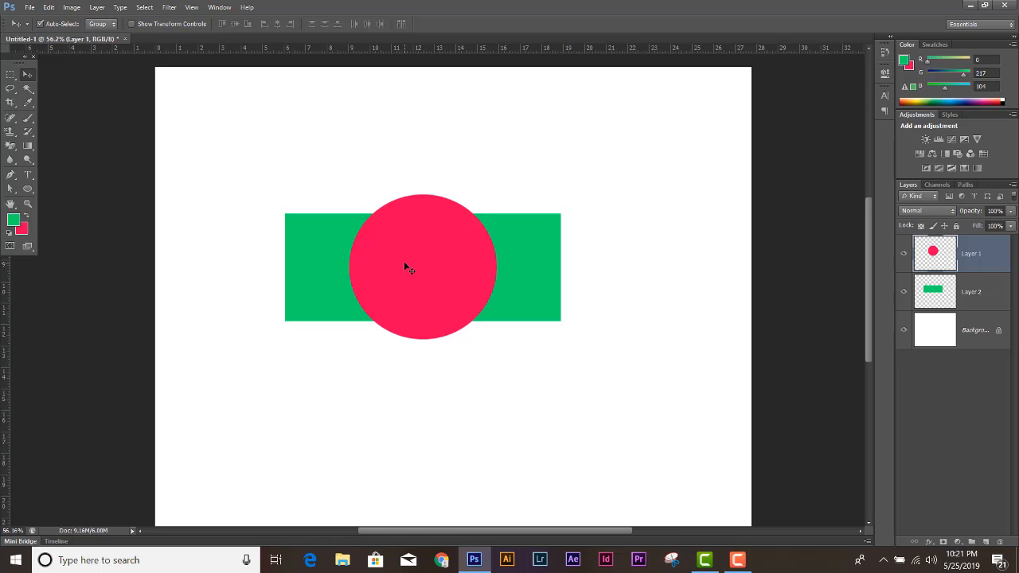
Scale the pink circle proportionally to about 63% and place it near the middle of the green rectangle
{"action": "key", "text": "ctrl+t"}
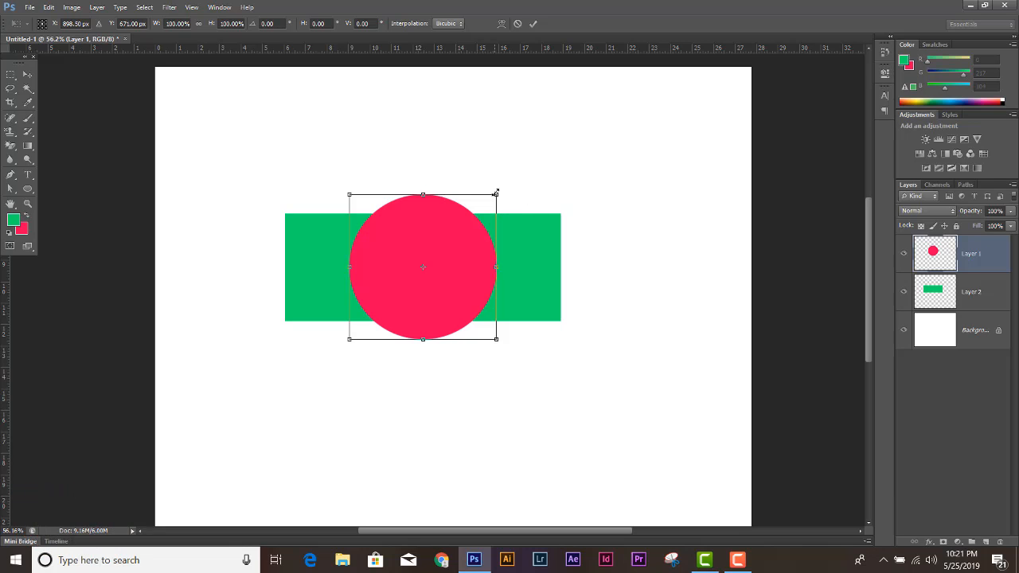
{"action": "left_click_drag", "start_coordinate": [496, 193], "coordinate": [484, 239]}
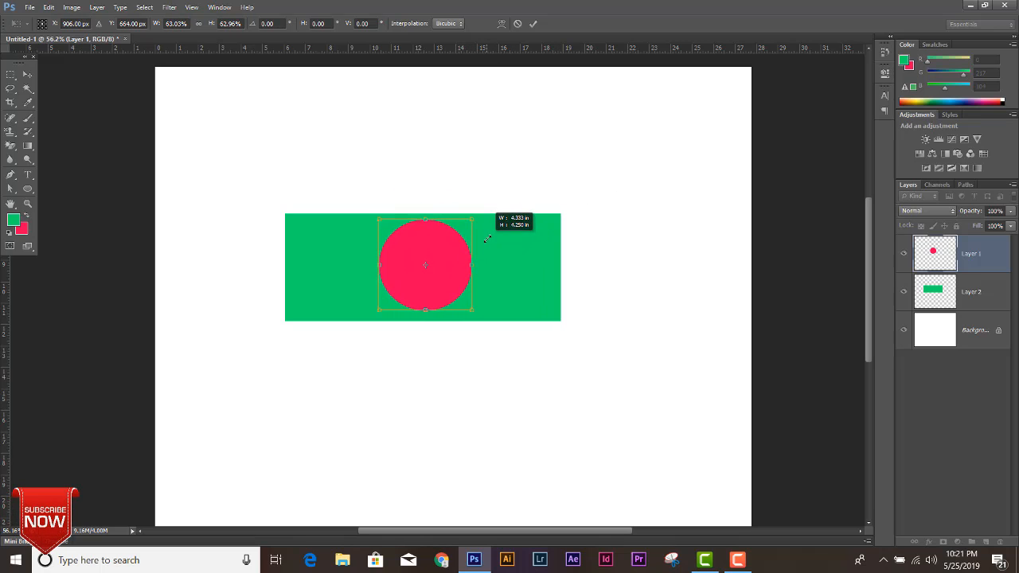
{"action": "left_click", "coordinate": [533, 25]}
{"action": "mouse_move", "coordinate": [424, 266]}
{"action": "left_mouse_down"}
{"action": "mouse_move", "coordinate": [451, 271]}
{"action": "mouse_move", "coordinate": [429, 279]}
{"action": "left_mouse_up"}
Scale the green rectangle to about 101% width and 119% height with Free Transform, and reposition it around the pink circle
{"action": "left_click", "coordinate": [531, 259]}
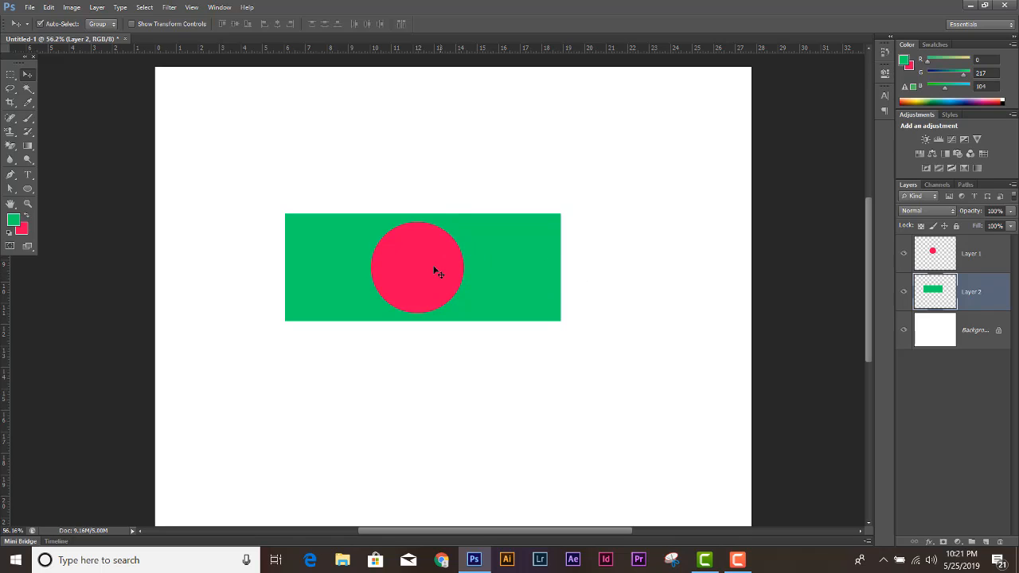
{"action": "key", "text": "ctrl+t"}
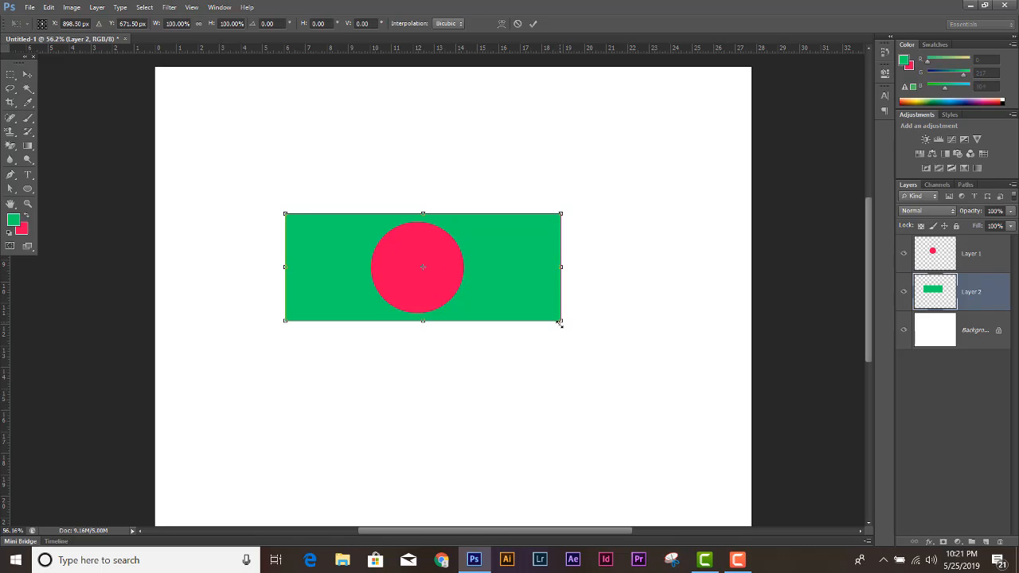
{"action": "left_click_drag", "start_coordinate": [559, 323], "coordinate": [562, 343]}
{"action": "left_click_drag", "start_coordinate": [532, 296], "coordinate": [534, 284]}
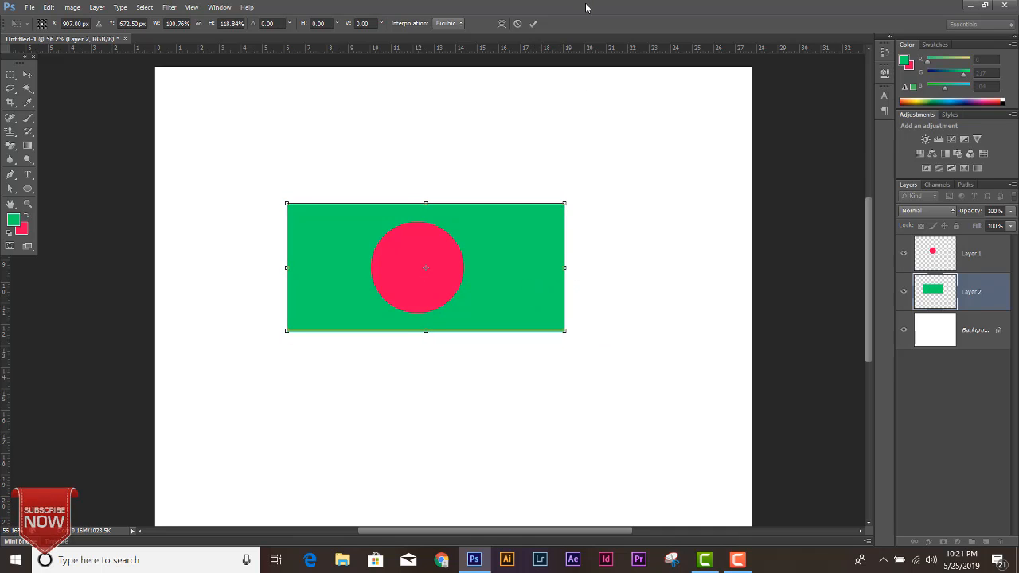
{"action": "key", "text": "Return"}
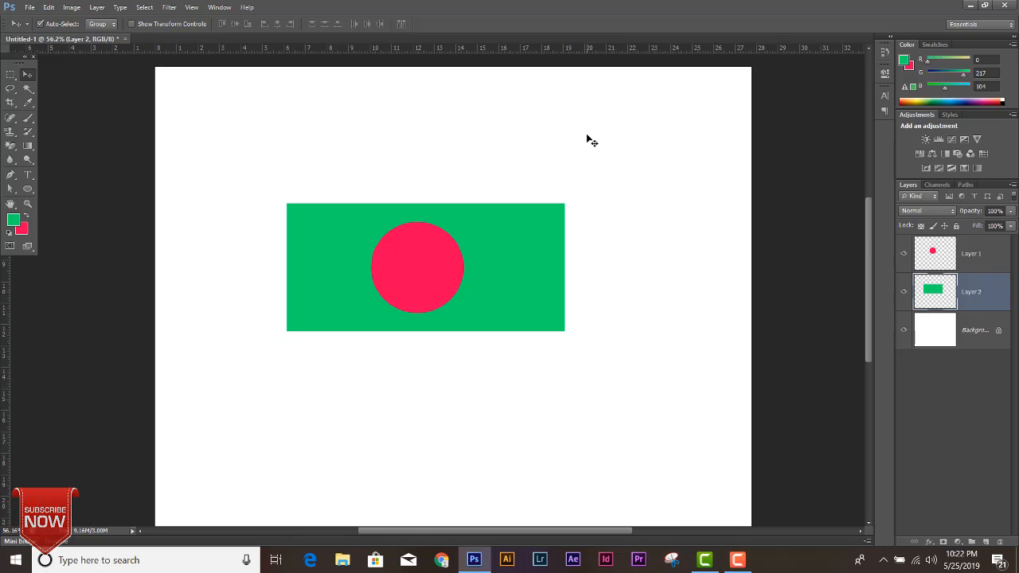
Move the circle's layer below the rectangle's layer, and restore the order by moving the rectangle's layer beneath the circle's
{"action": "left_click", "coordinate": [969, 263]}
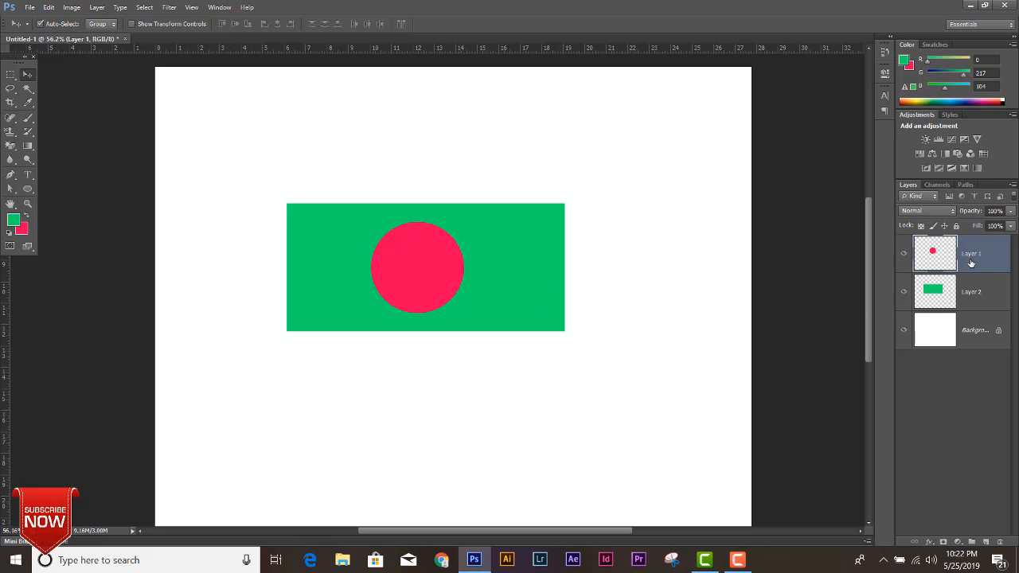
{"action": "left_click", "coordinate": [972, 307]}
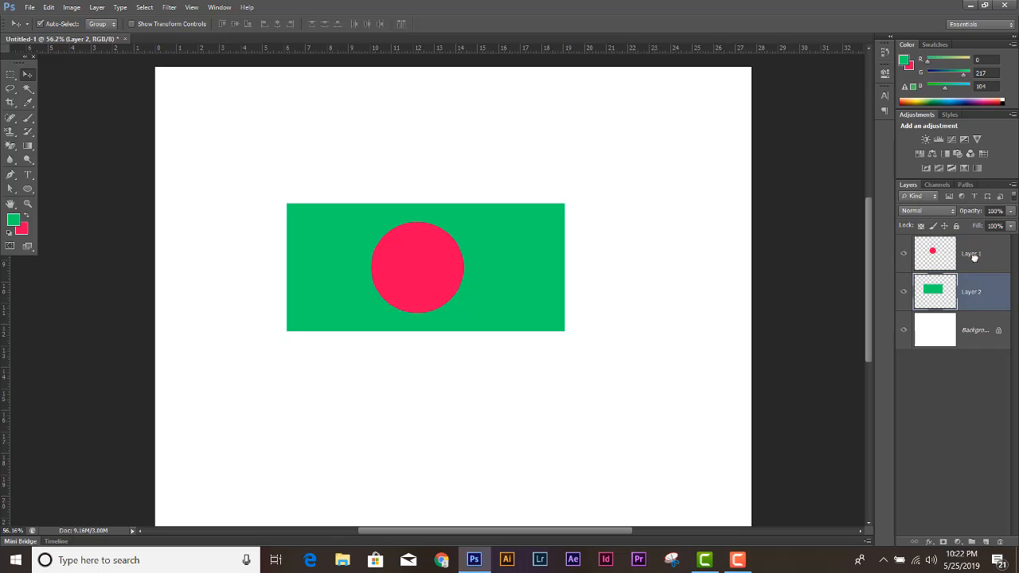
{"action": "left_click_drag", "start_coordinate": [970, 257], "coordinate": [969, 295]}
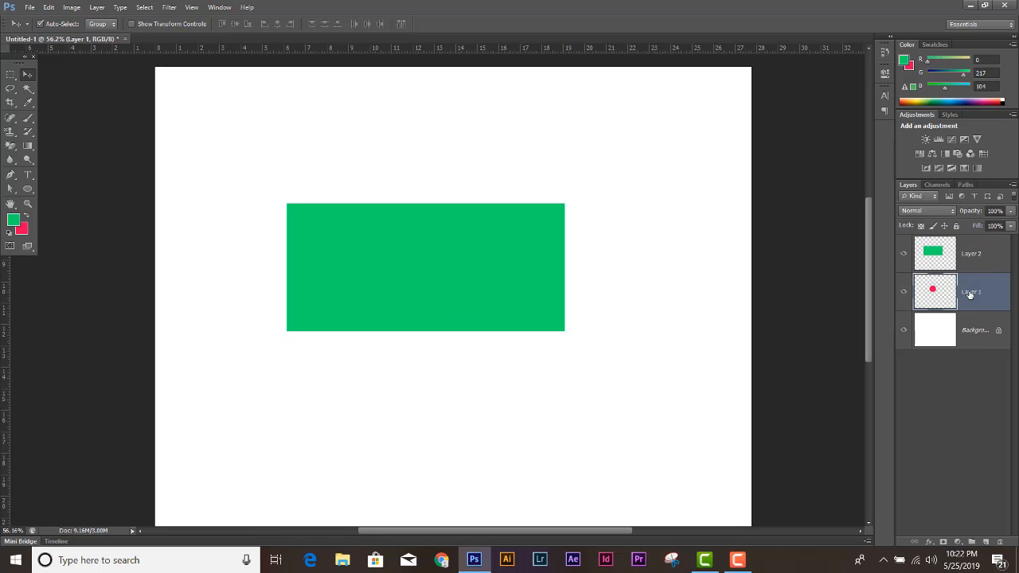
{"action": "left_click", "coordinate": [942, 256]}
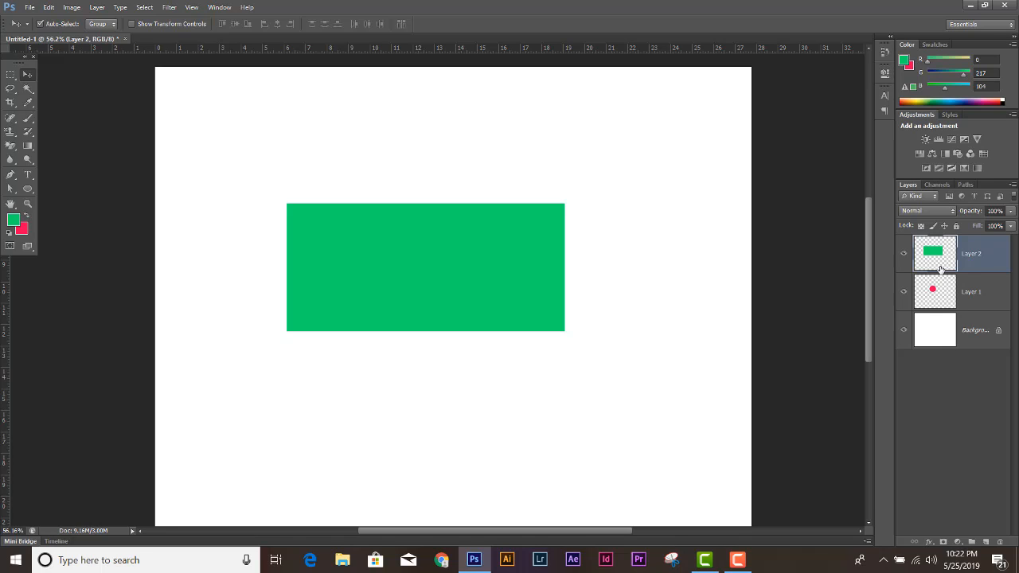
{"action": "left_click_drag", "start_coordinate": [941, 269], "coordinate": [939, 300]}
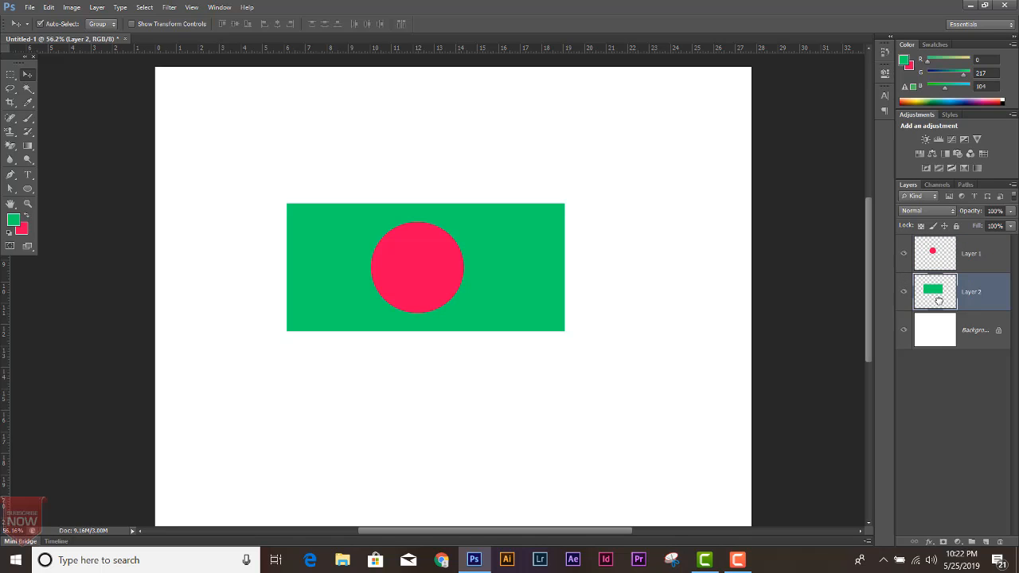